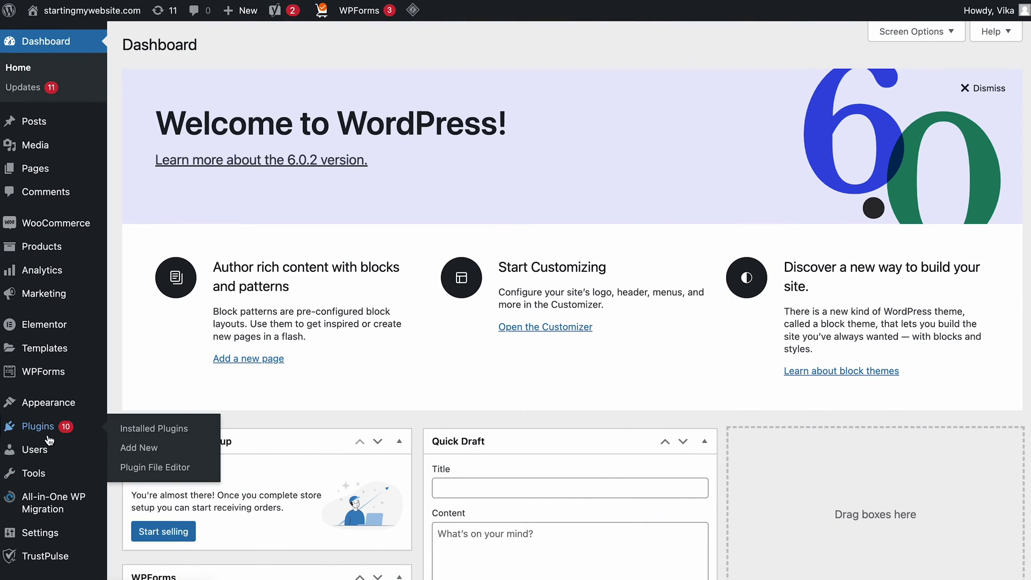
Search the plugin directory for 'Weglot', then install and activate Weglot Translate.
left_click(152, 450)
left_click(845, 83)
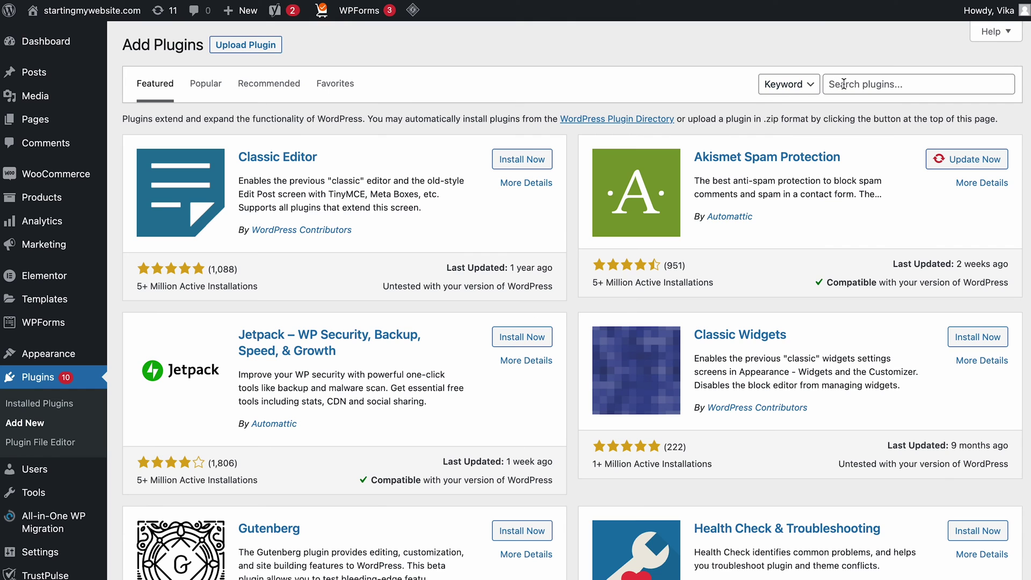
type("Weglot")
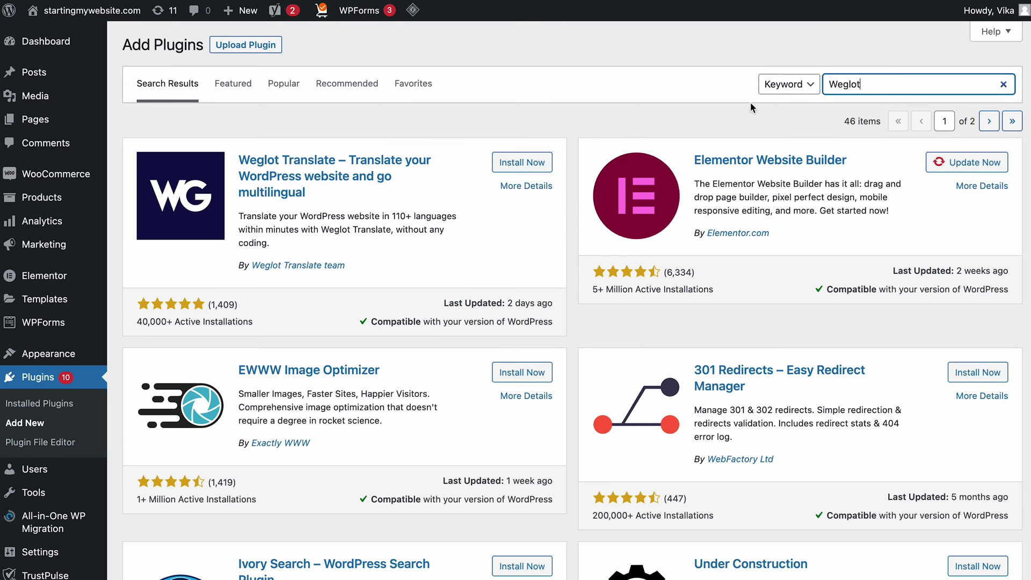
left_click(506, 164)
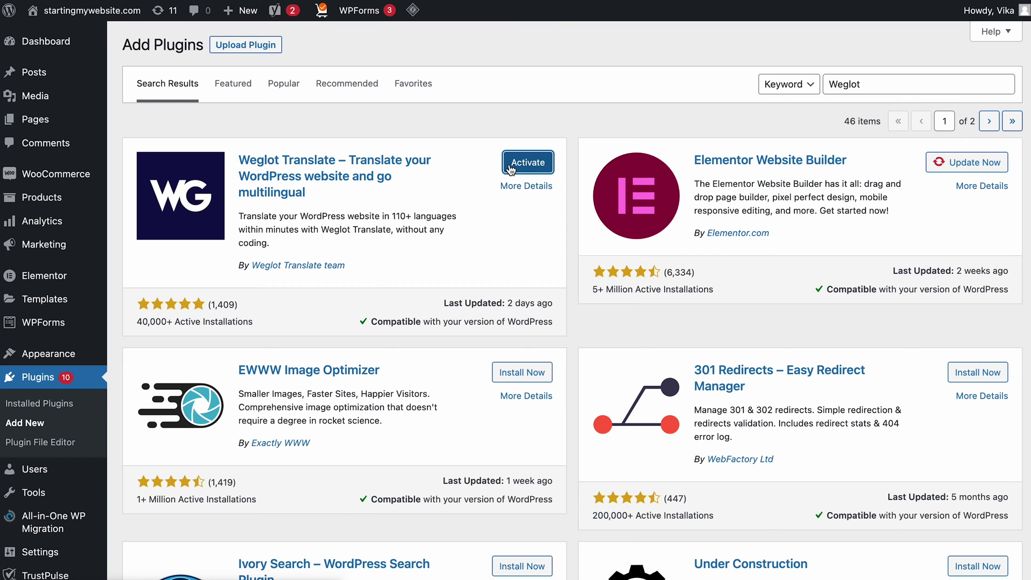
left_click(511, 169)
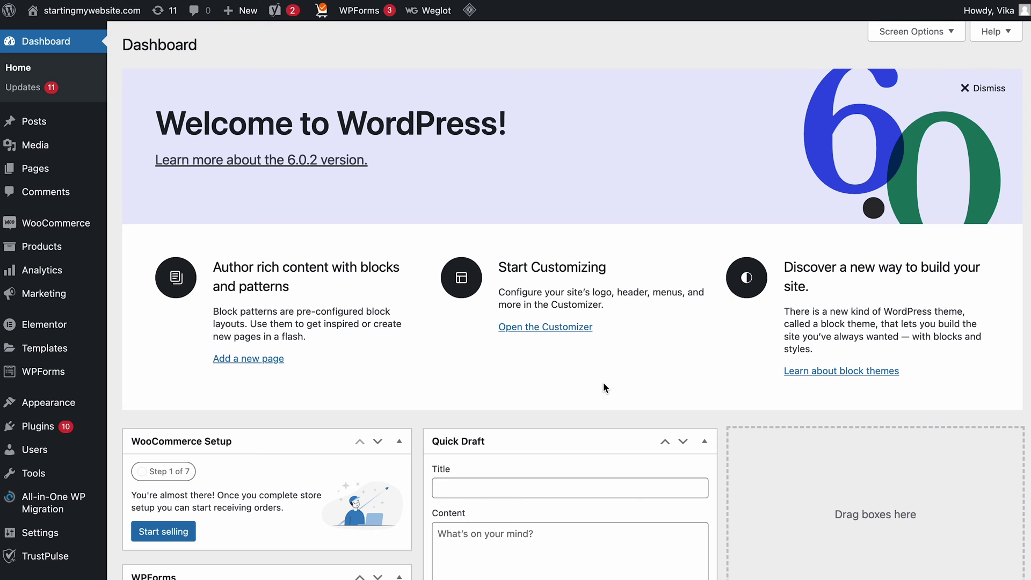
Open the Weglot settings page from the admin sidebar.
scroll(72, 385, "down", 5)
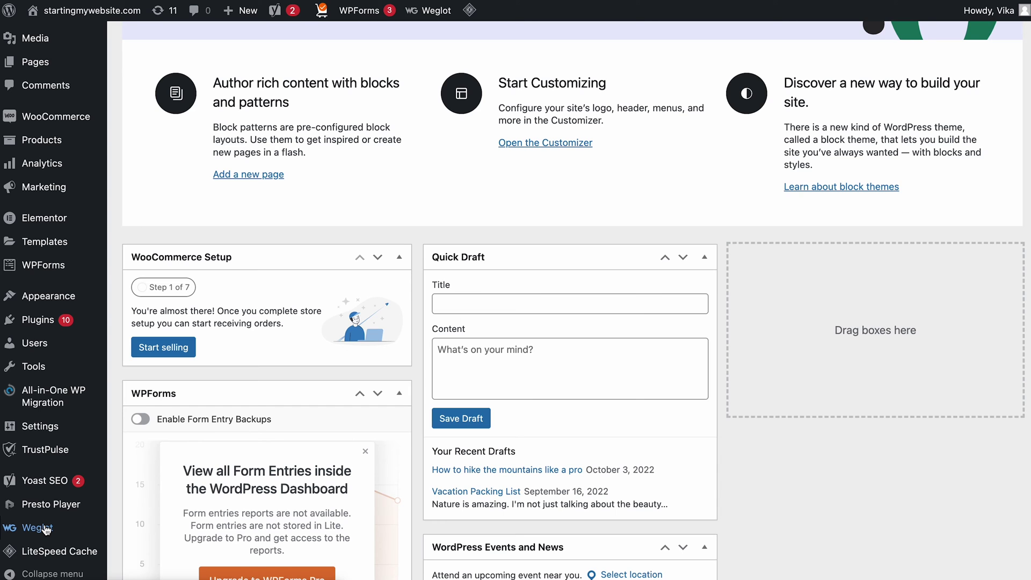
left_click(45, 528)
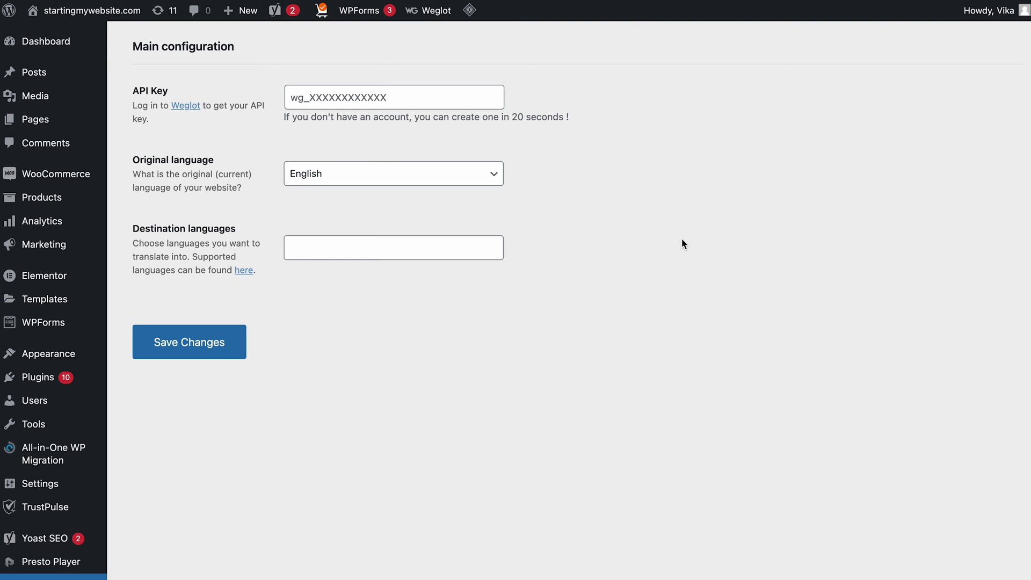
Go to the Weglot site and copy the website's API key.
left_click(185, 106)
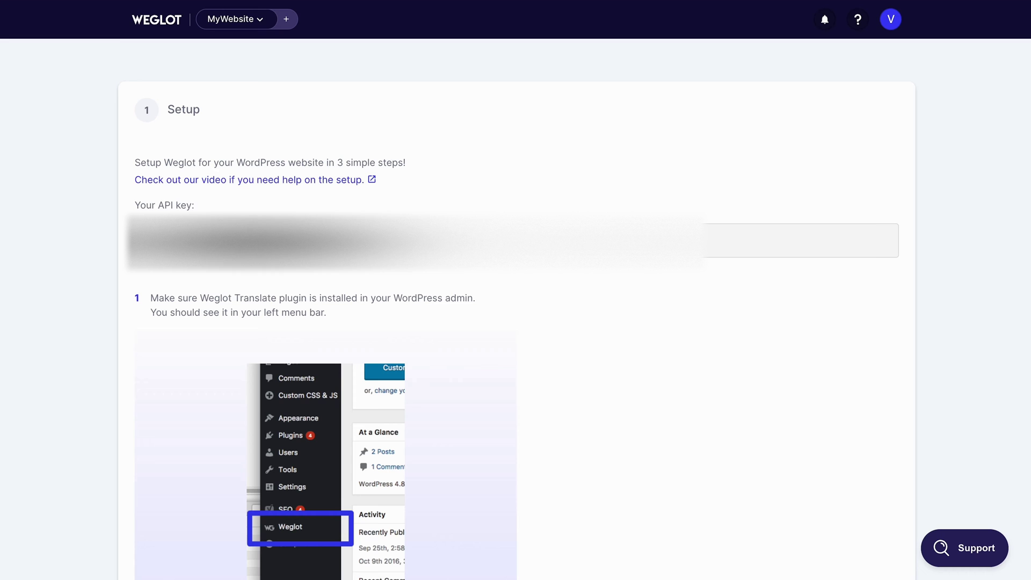
left_click(852, 246)
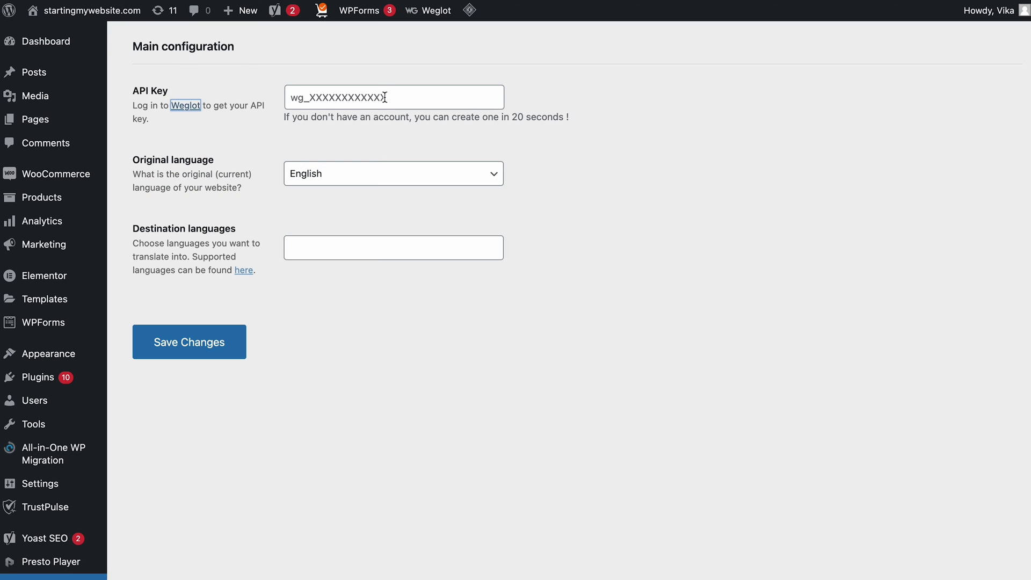
Paste the API key, add Español as the destination language, and save the settings.
left_click(384, 97)
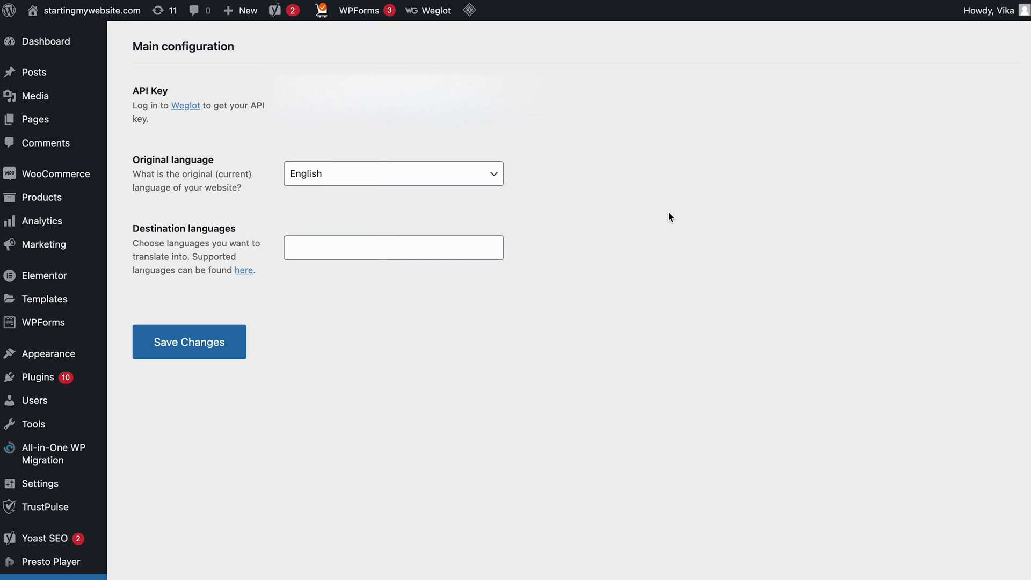
left_click(325, 253)
type("Spa")
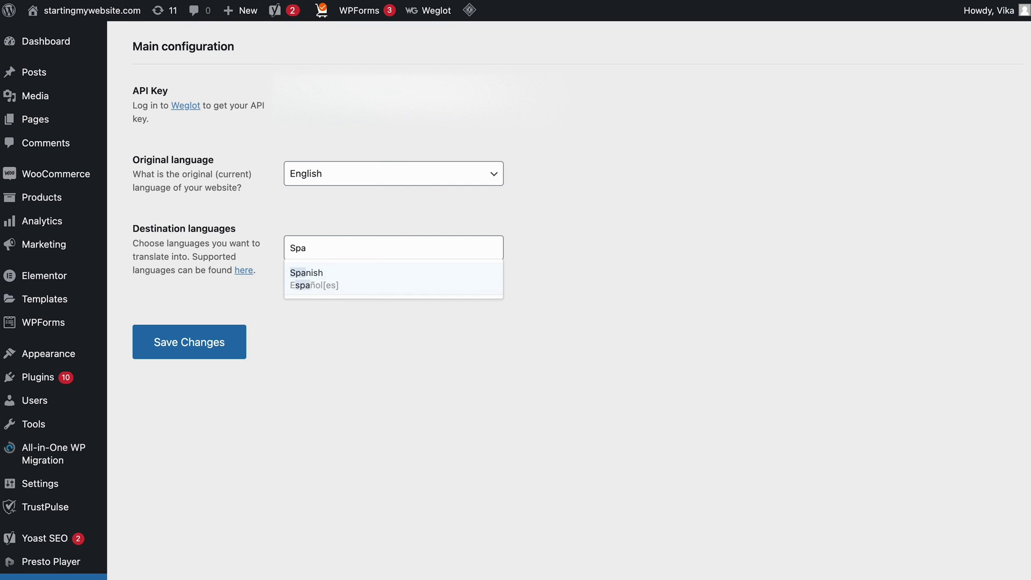
left_click(337, 281)
left_click(621, 281)
left_click(171, 341)
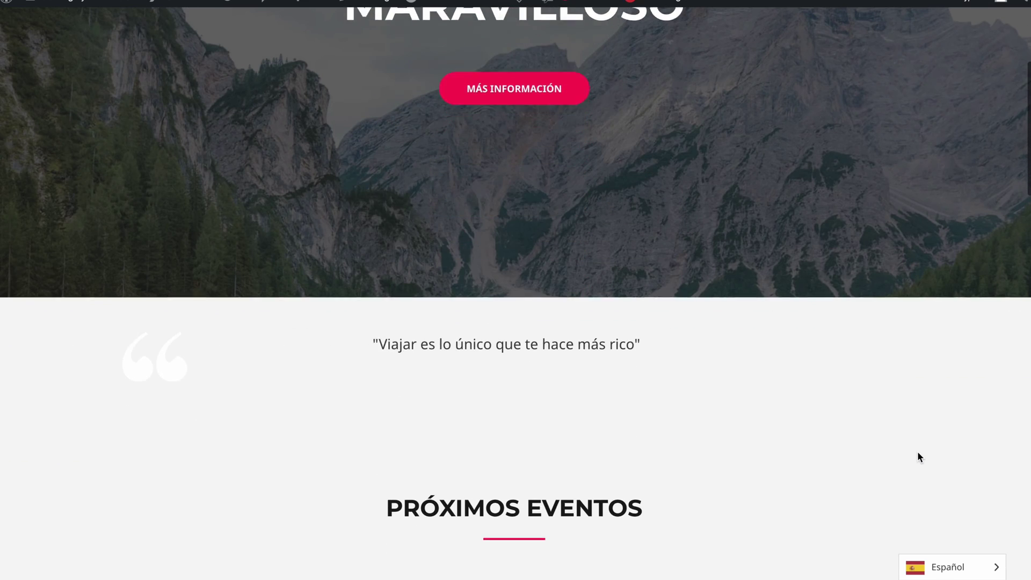
scroll(918, 453, "down", 6)
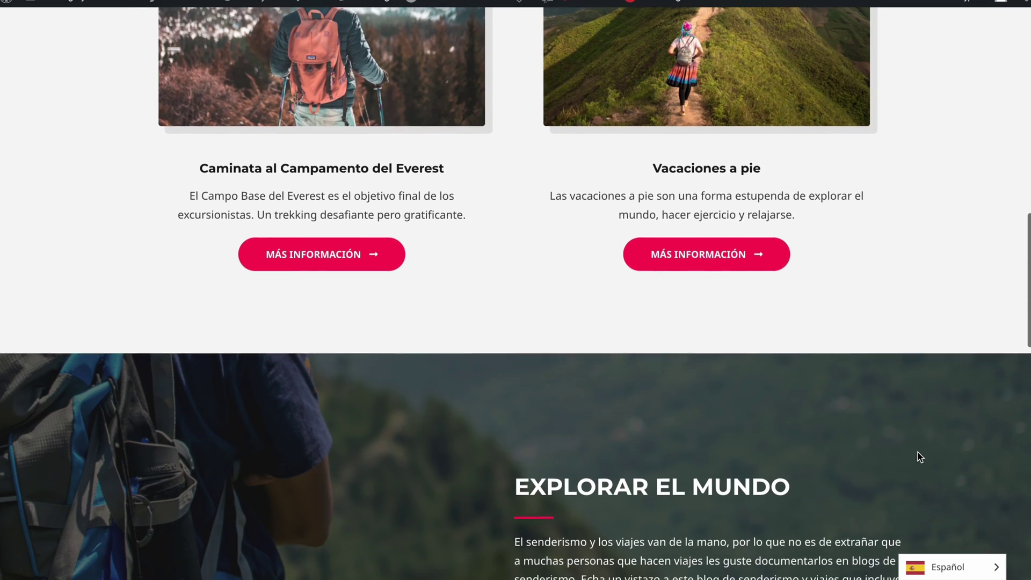
scroll(918, 452, "down", 1)
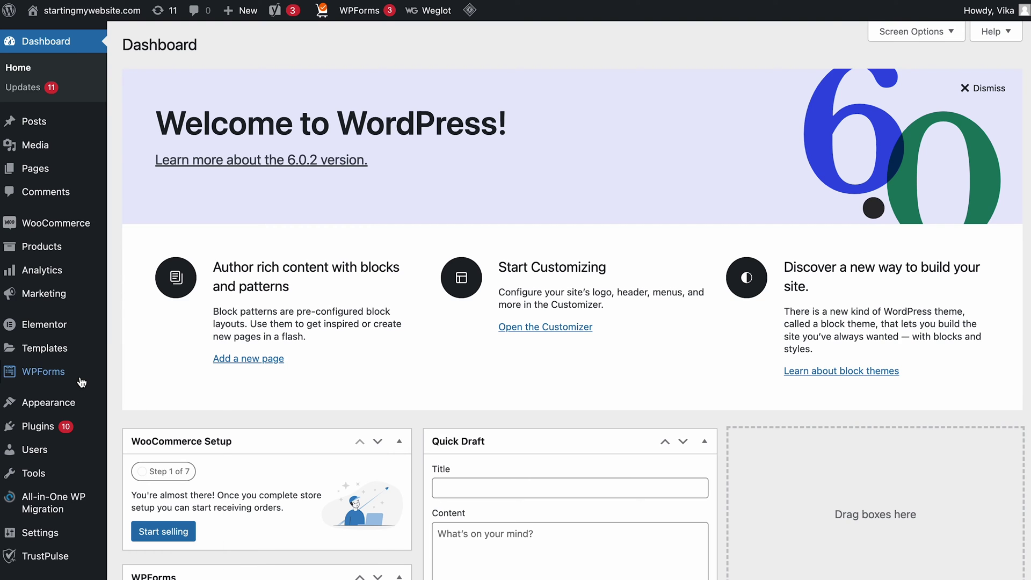
Open the Weglot settings and scroll to the language button options.
scroll(76, 385, "down", 4)
left_click(42, 533)
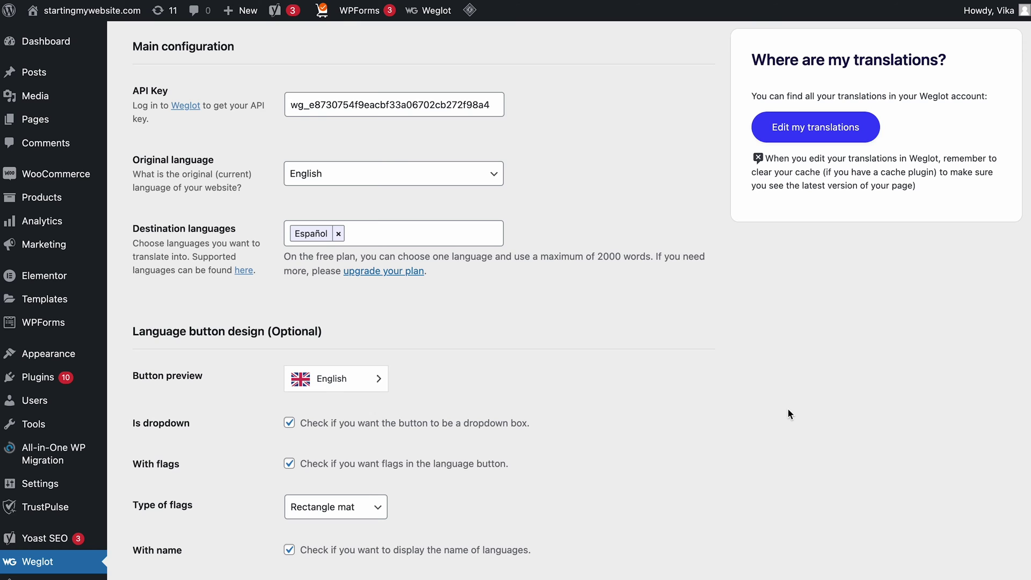
scroll(788, 408, "down", 5)
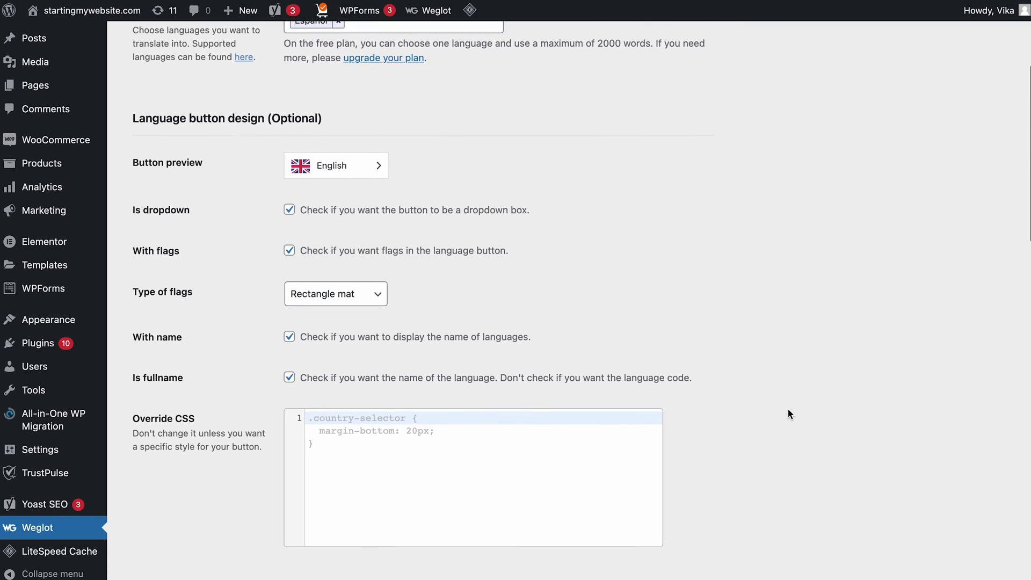
scroll(788, 410, "down", 1)
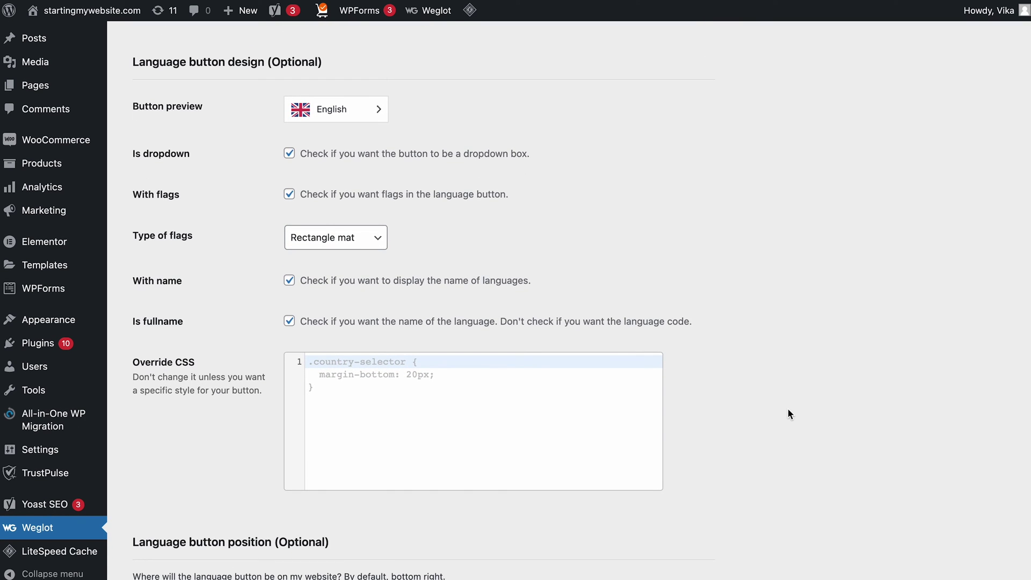
scroll(788, 408, "up", 1)
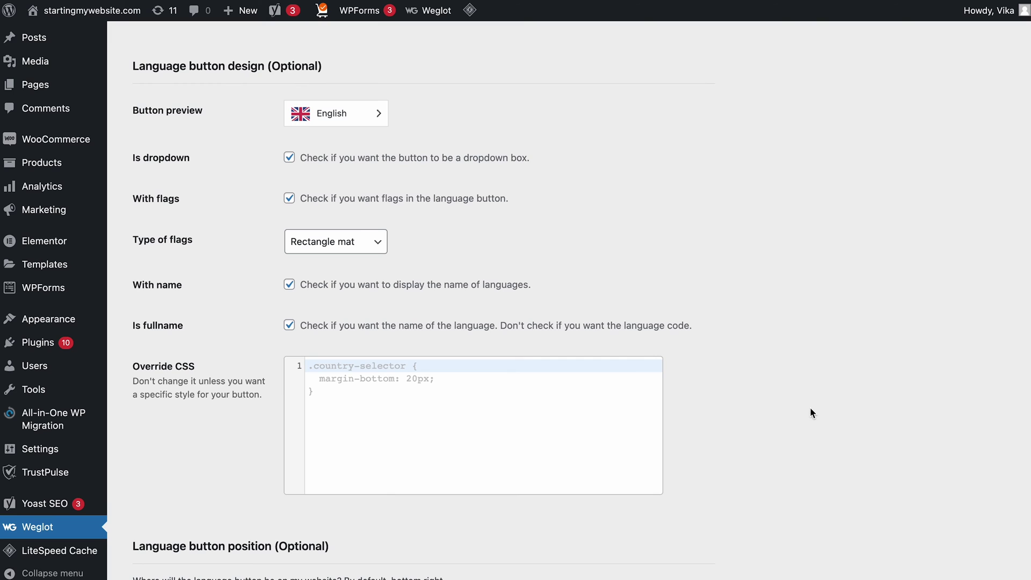
Keep the switcher as a dropdown with flags and set Type of flags to Square.
left_click(289, 159)
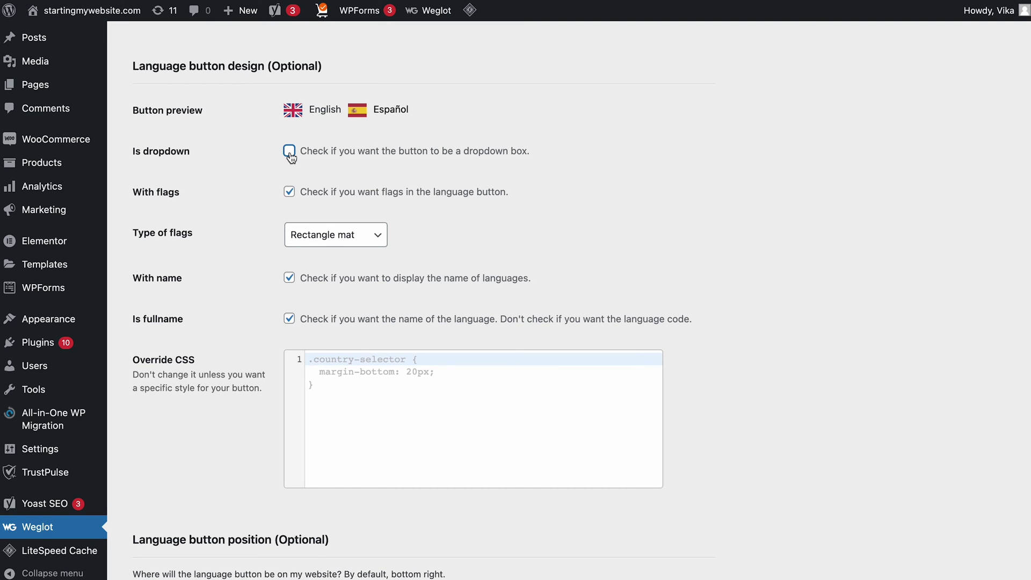
left_click(290, 156)
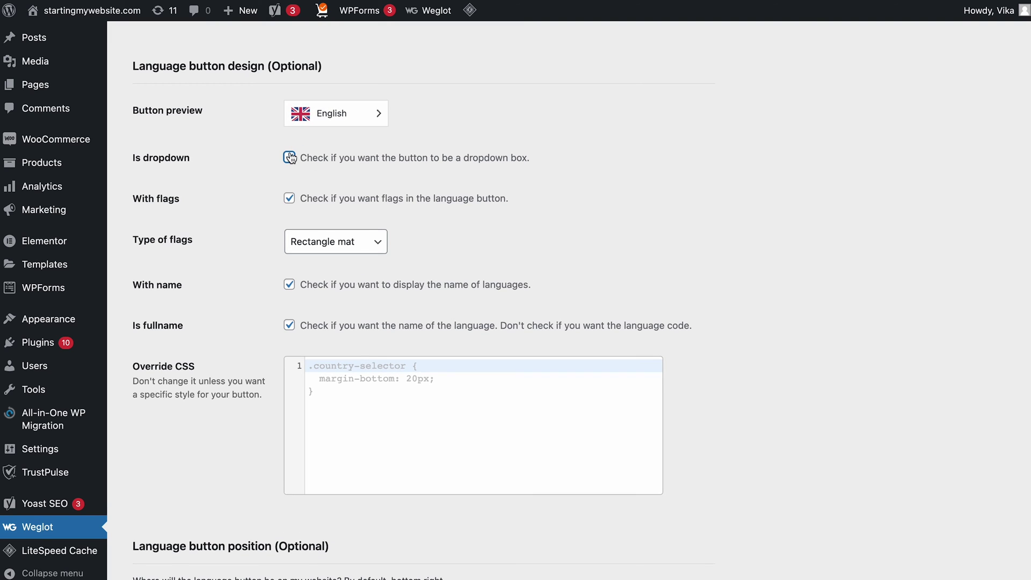
left_click(289, 199)
left_click(289, 198)
left_click(342, 246)
left_click(350, 259)
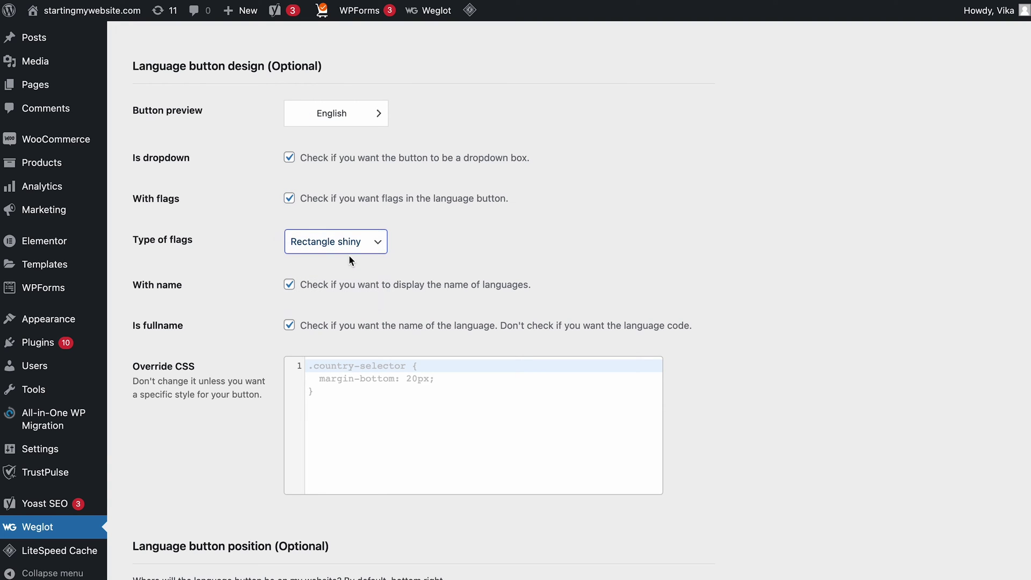
left_click(353, 251)
left_click(356, 258)
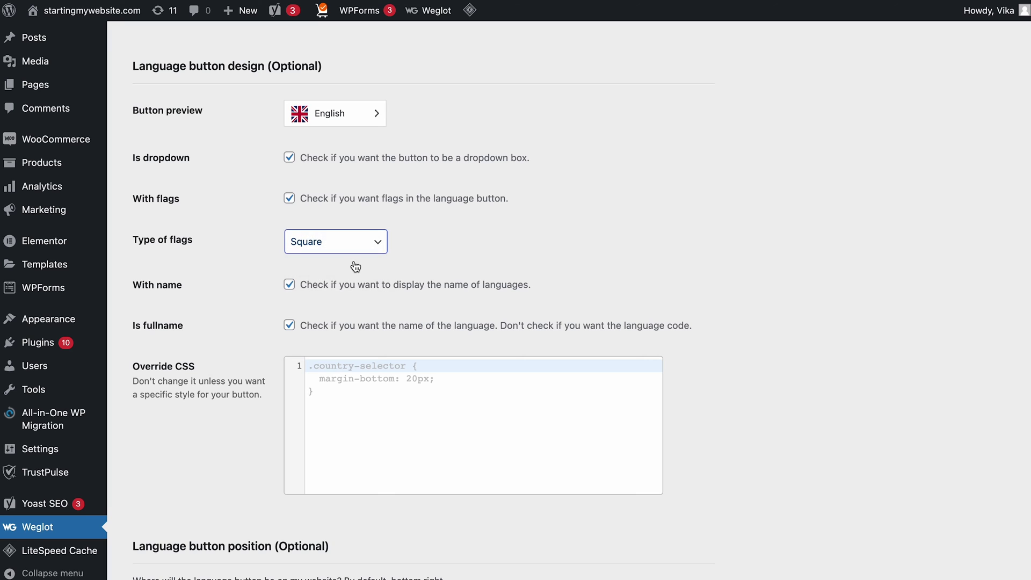
scroll(713, 376, "down", 10)
scroll(715, 376, "down", 5)
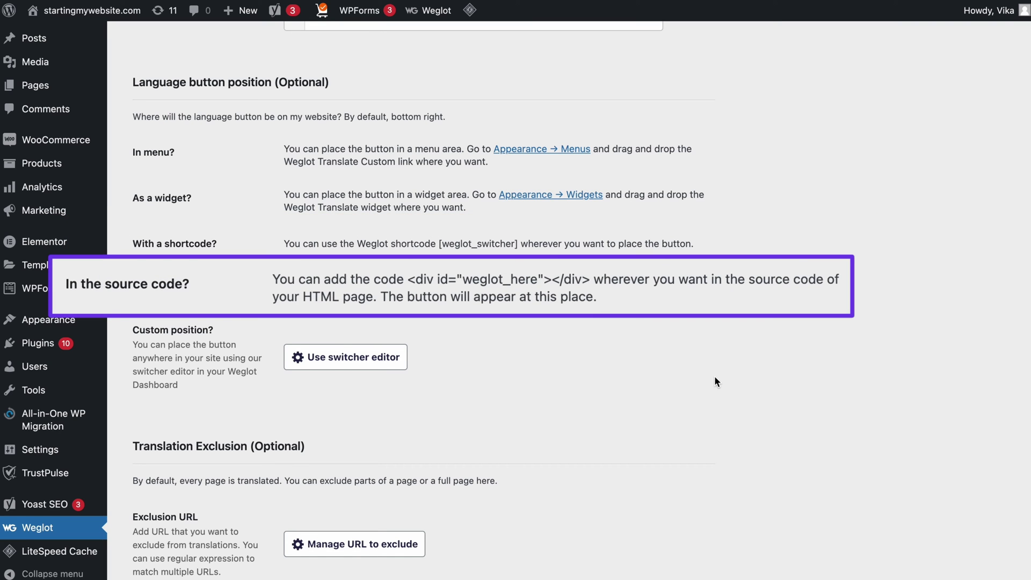
scroll(708, 319, "down", 5)
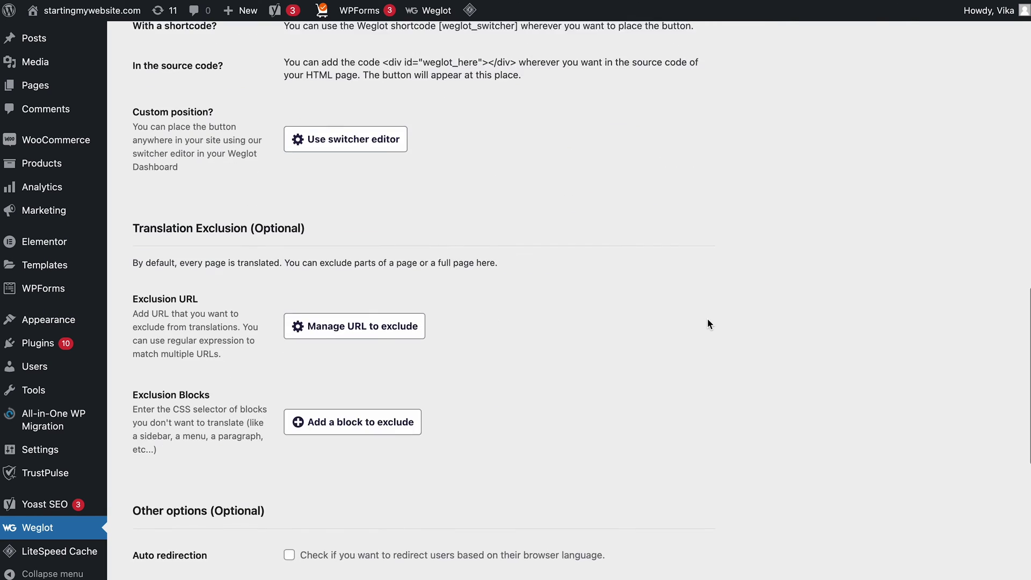
scroll(708, 320, "down", 2)
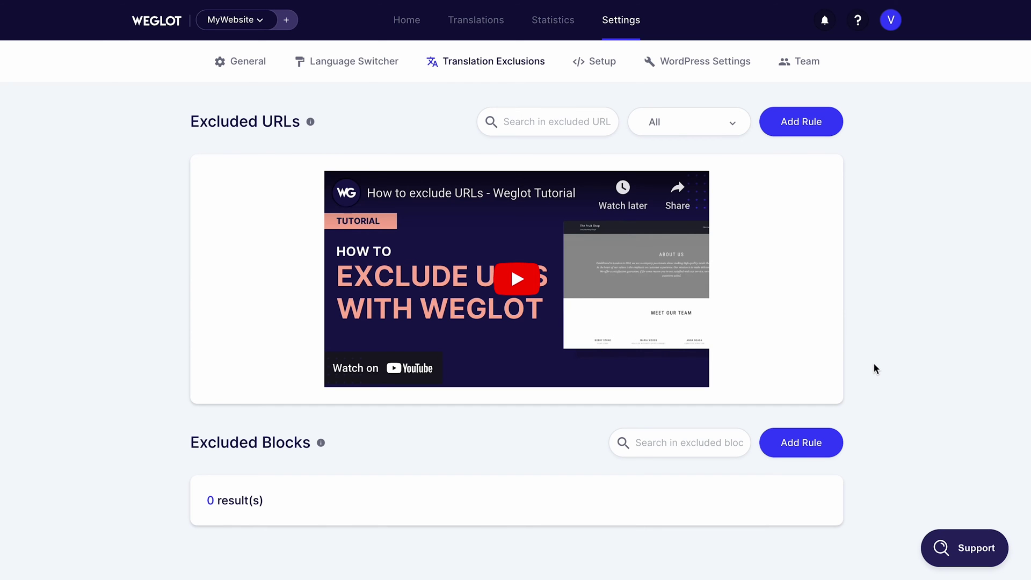
Start an Excluded URLs rule and review the available matching rule types.
left_click(800, 129)
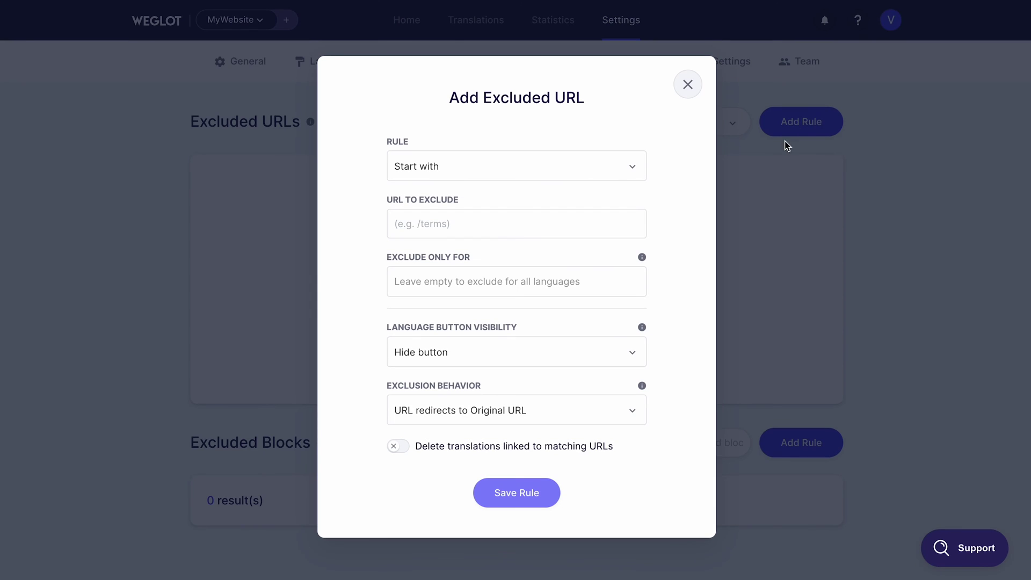
left_click(634, 178)
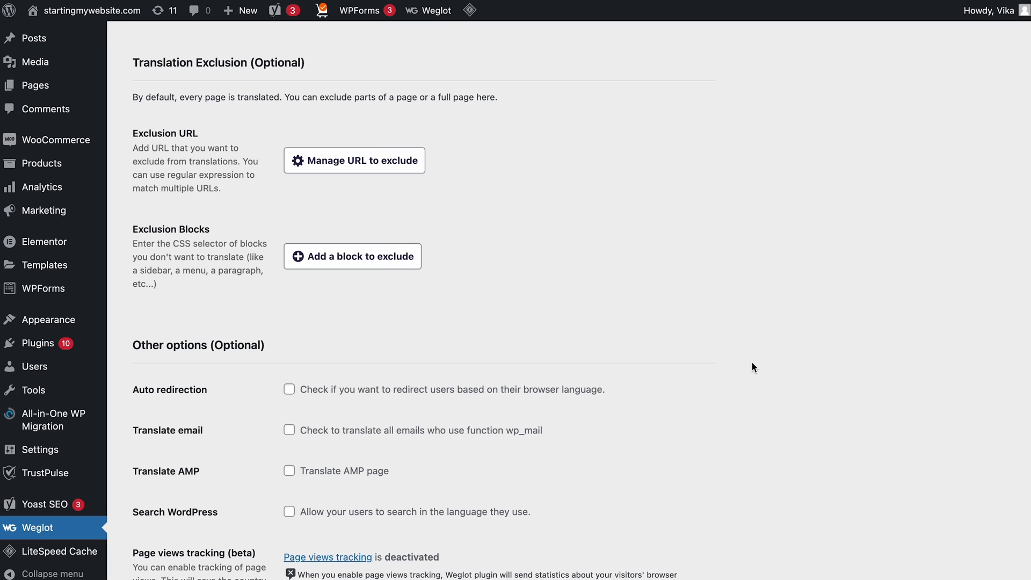
Tick the Auto redirection and Search WordPress checkboxes under Other options.
scroll(750, 367, "down", 5)
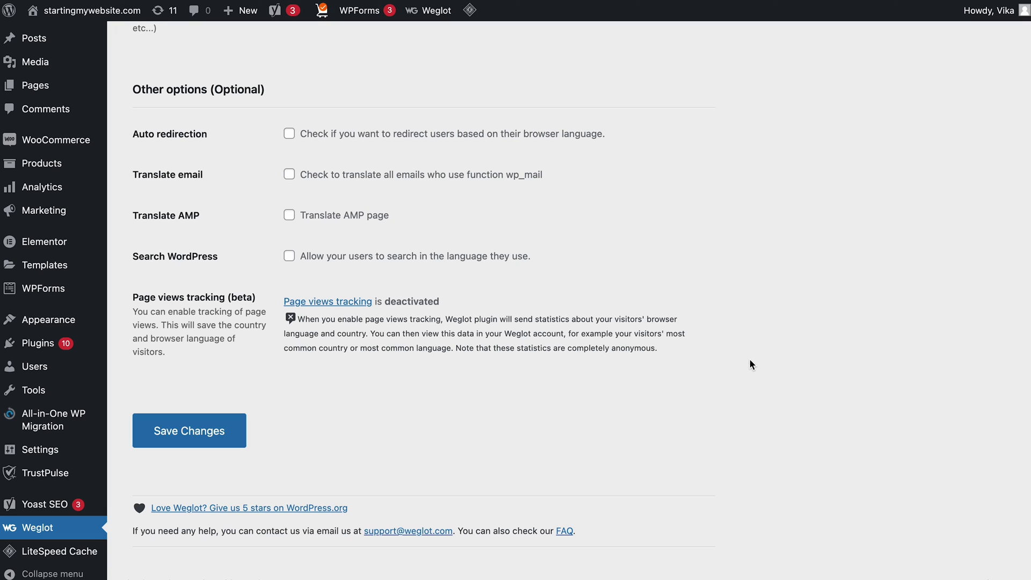
left_click(289, 135)
left_click(289, 257)
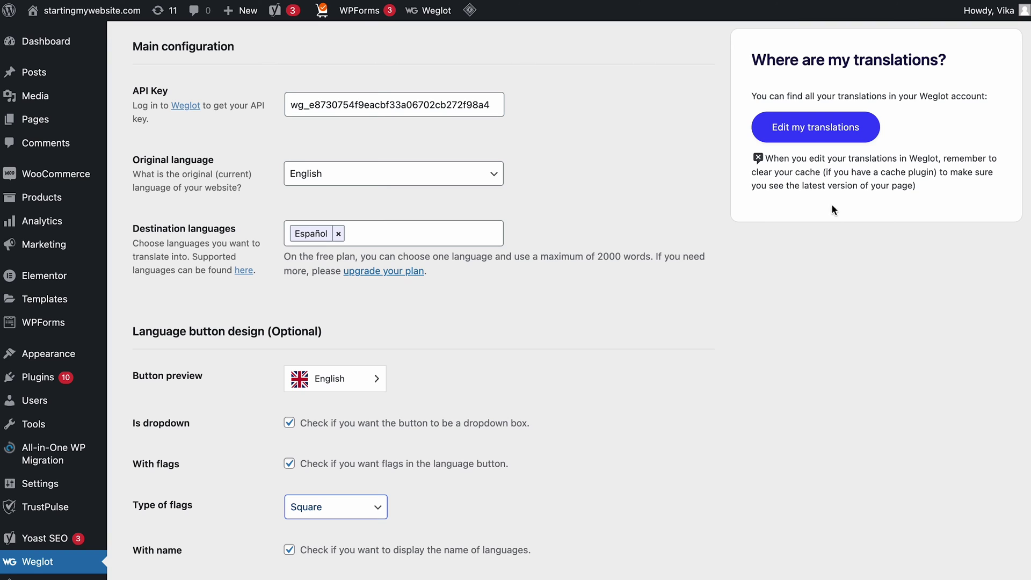
Review the English-to-Spanish translation list, then switch to the Visual Editor page.
left_click(813, 130)
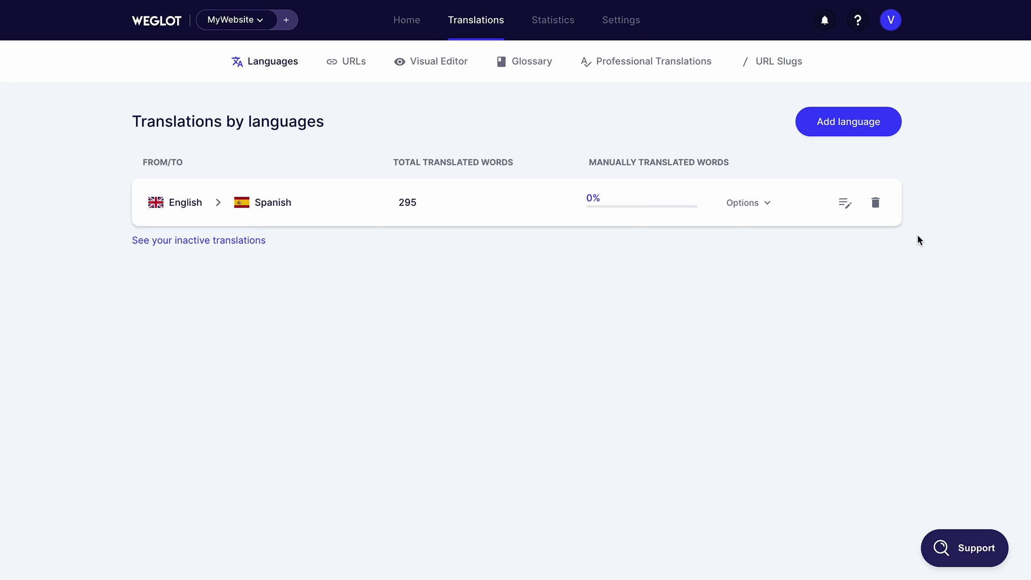
left_click(526, 215)
left_click(431, 68)
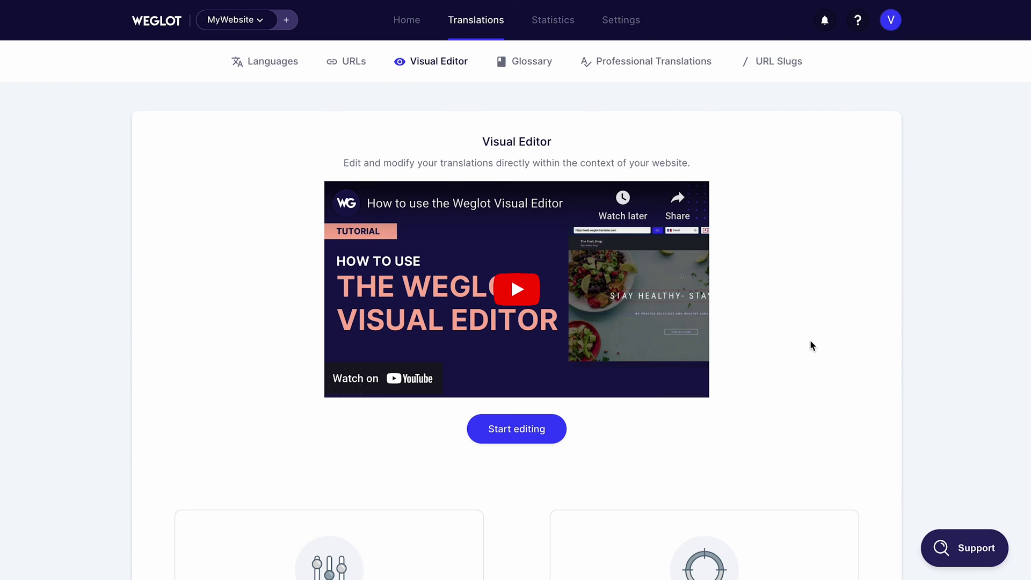
scroll(810, 339, "down", 3)
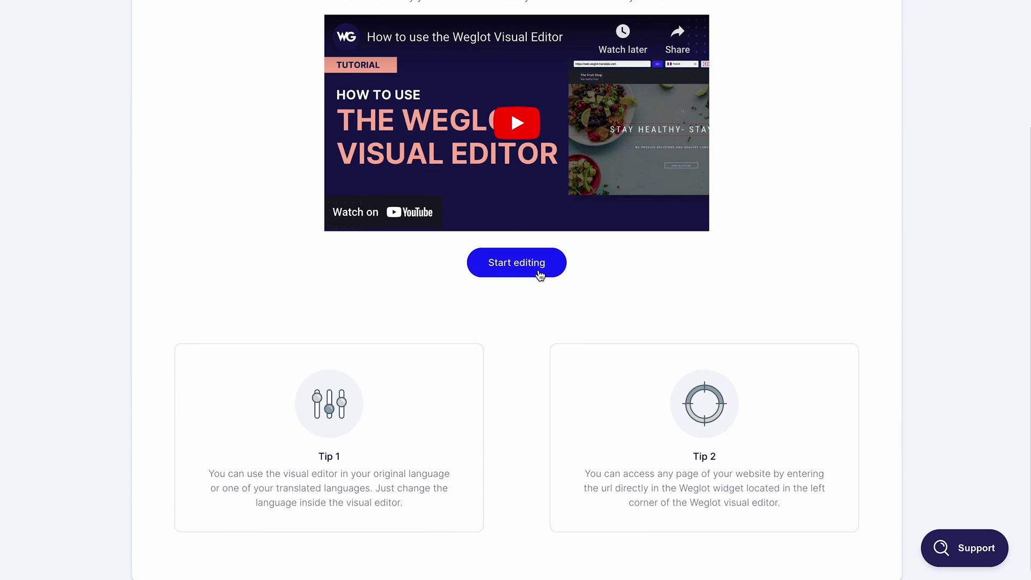
Launch the visual editor from the dashboard, then from the admin bar's Weglot menu.
left_click(540, 273)
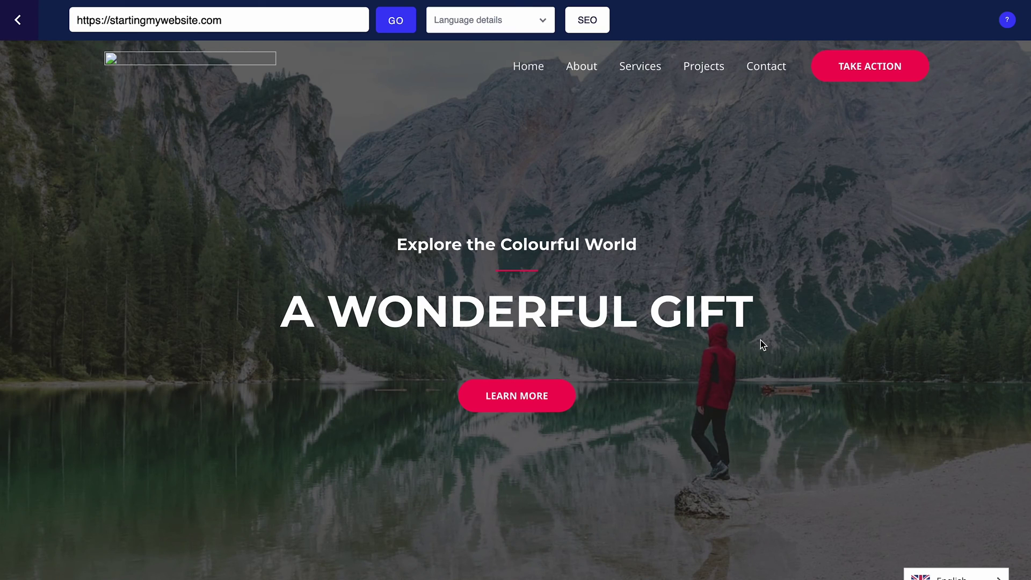
scroll(760, 341, "down", 10)
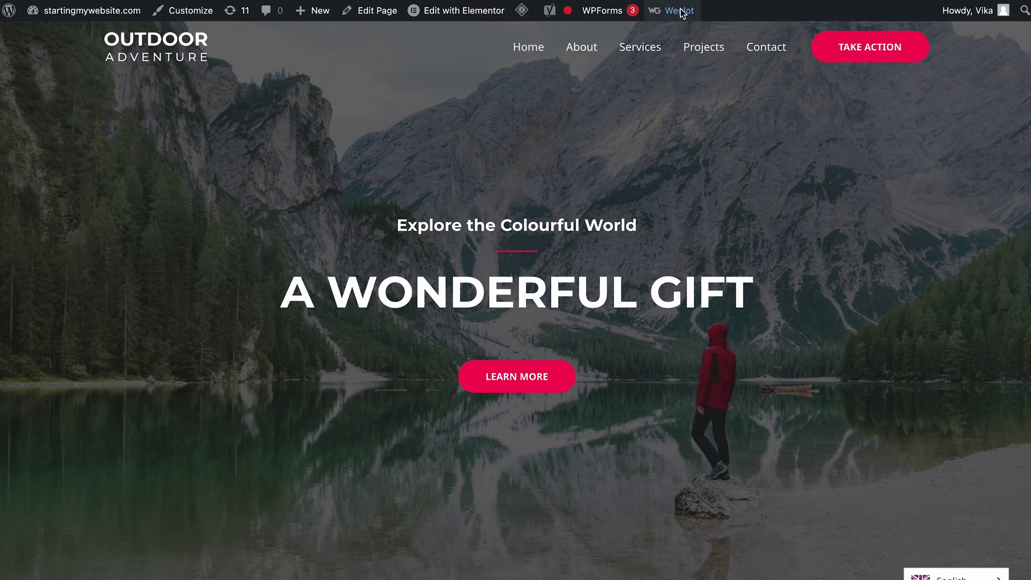
mouse_move(681, 10)
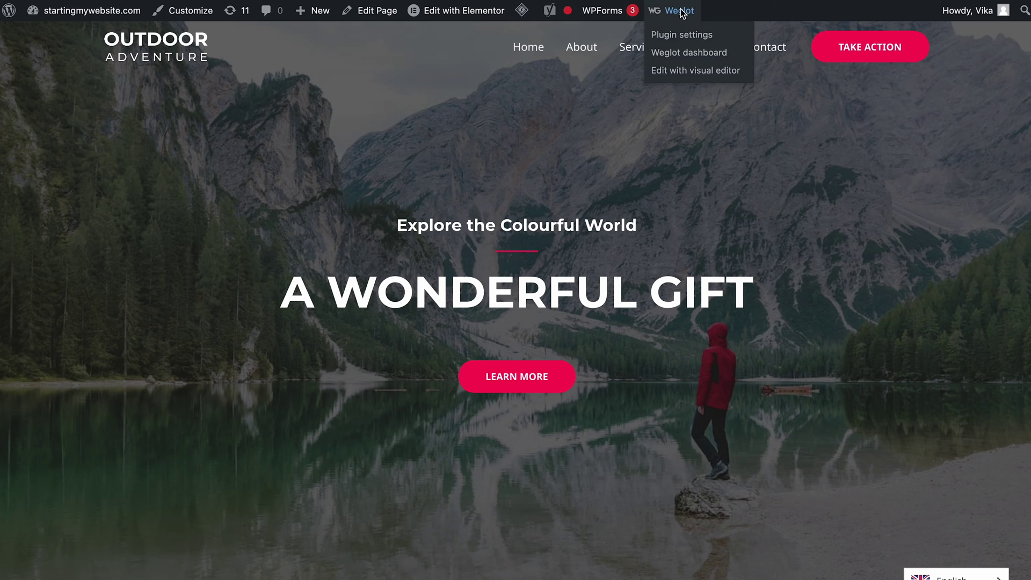
left_click(672, 70)
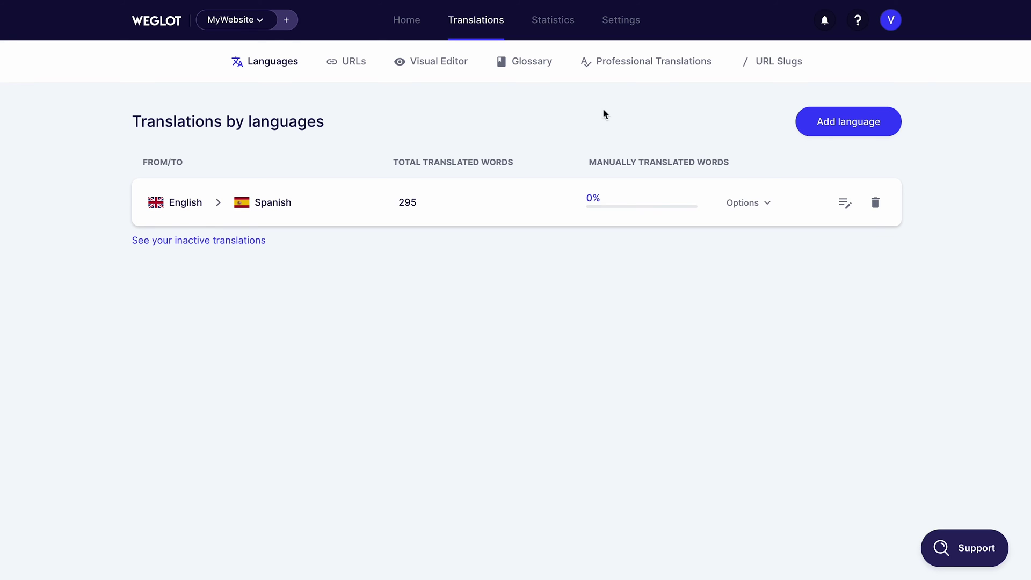
Open Weglot's Glossary section and preview the Add glossary rule form without saving a rule.
left_click(515, 68)
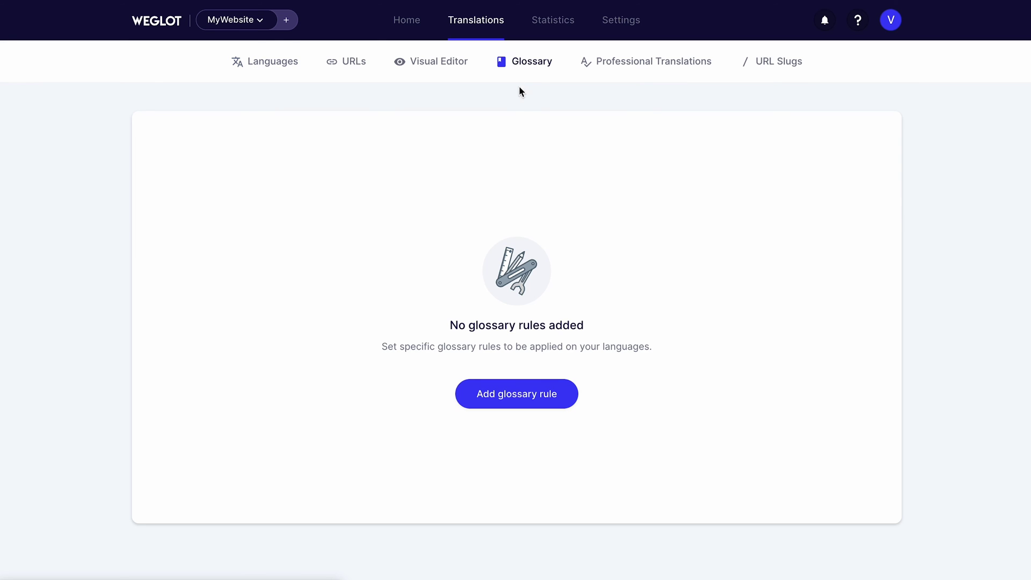
left_click(542, 392)
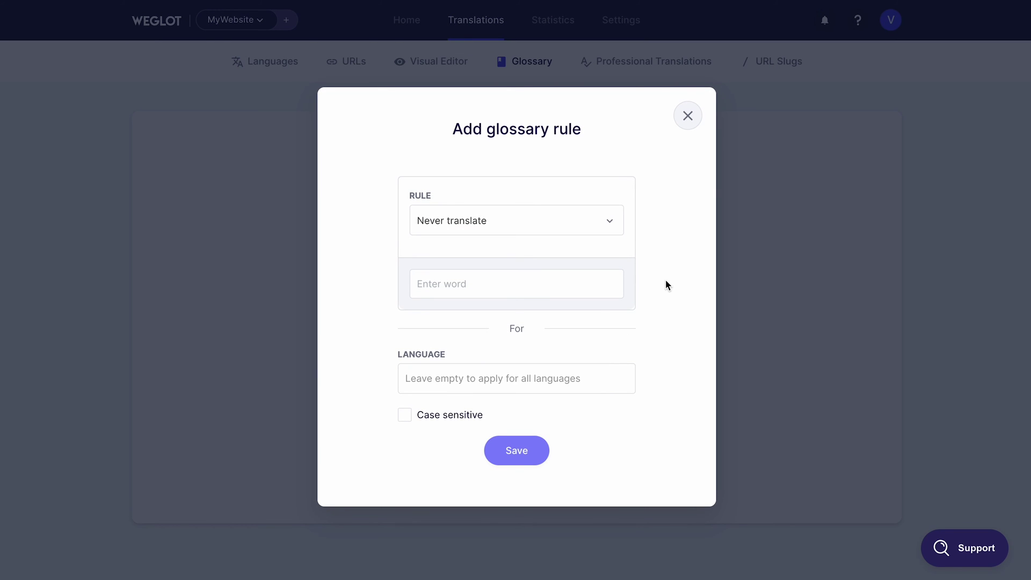
left_click(688, 116)
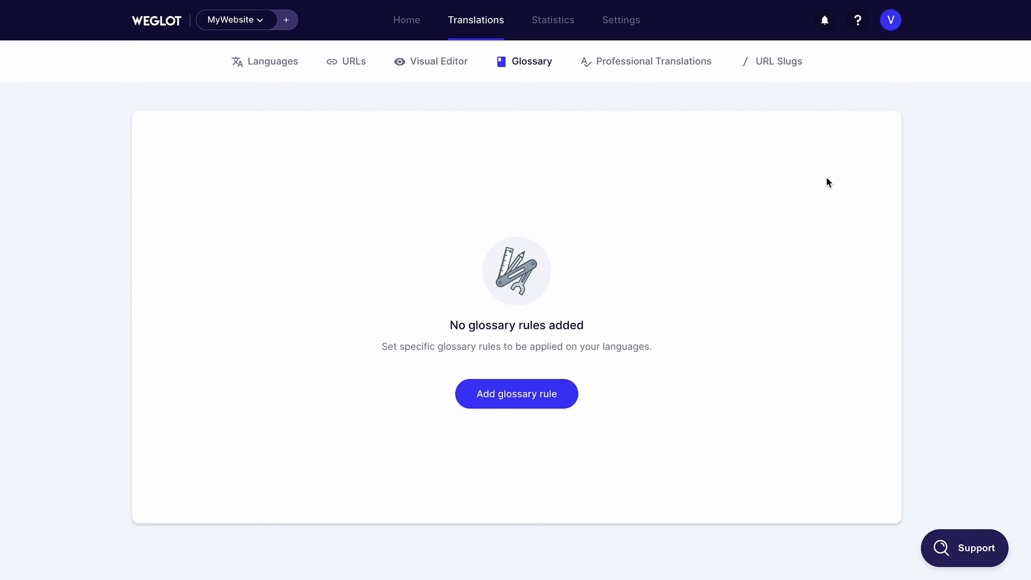
Order a professional English-to-Spanish translation of the string 'No products in the cart.'.
left_click(658, 73)
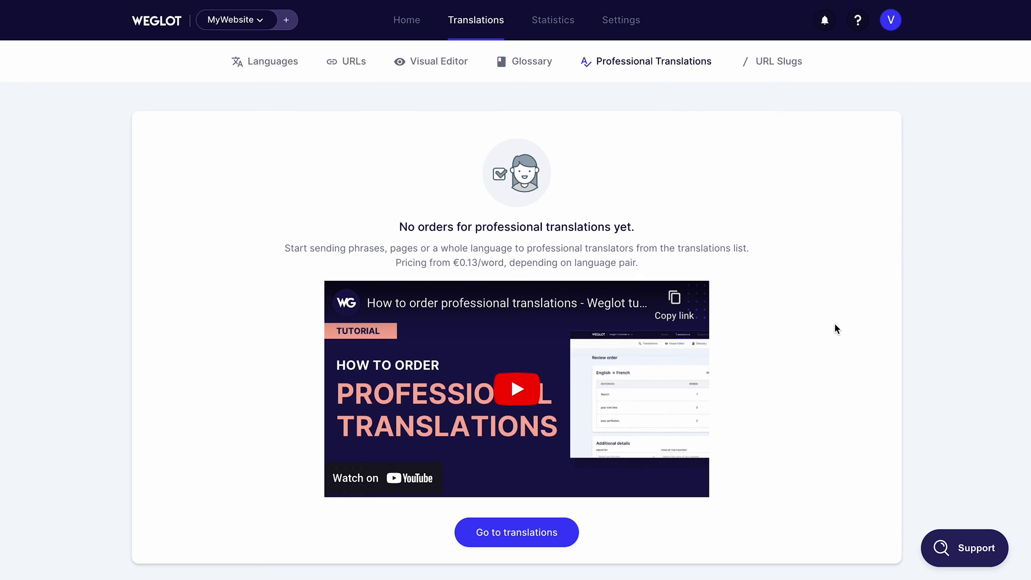
scroll(835, 328, "down", 1)
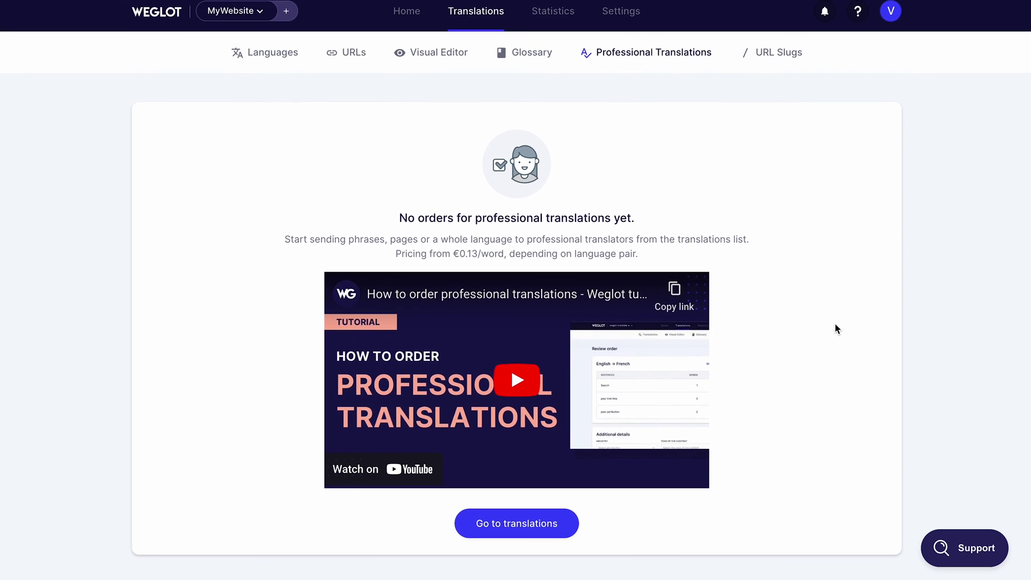
left_click(494, 529)
left_click(490, 218)
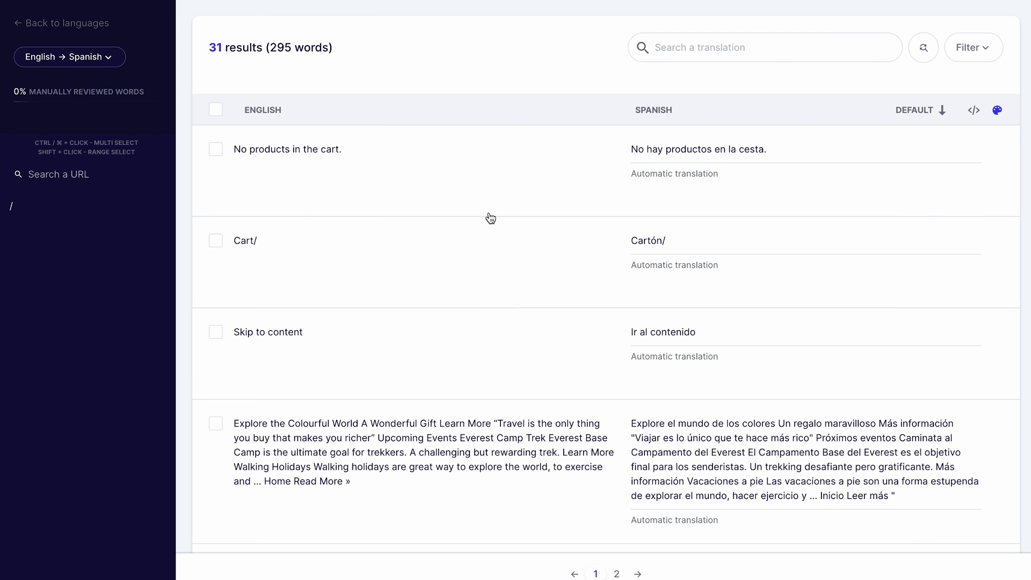
left_click(216, 150)
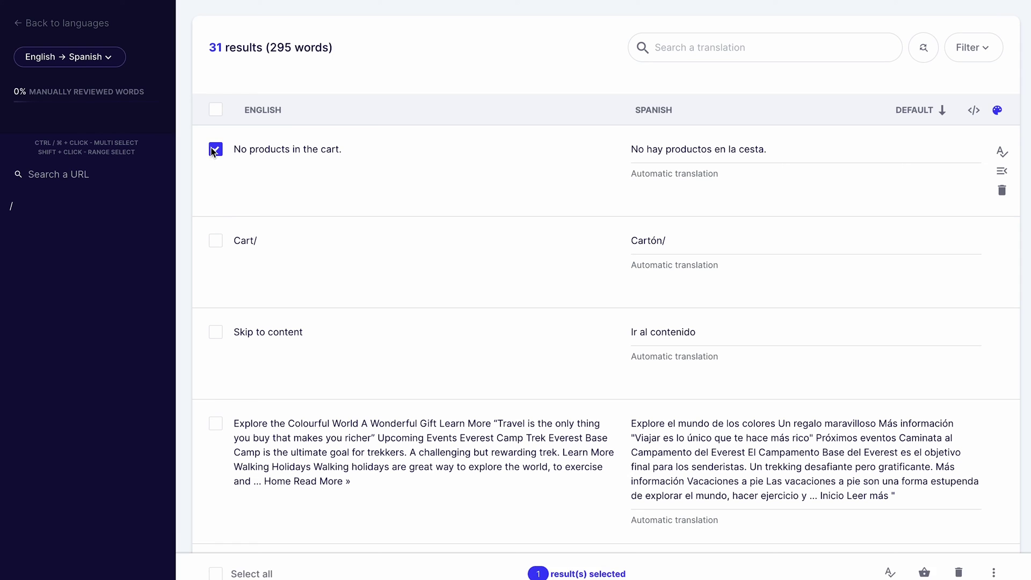
left_click(924, 572)
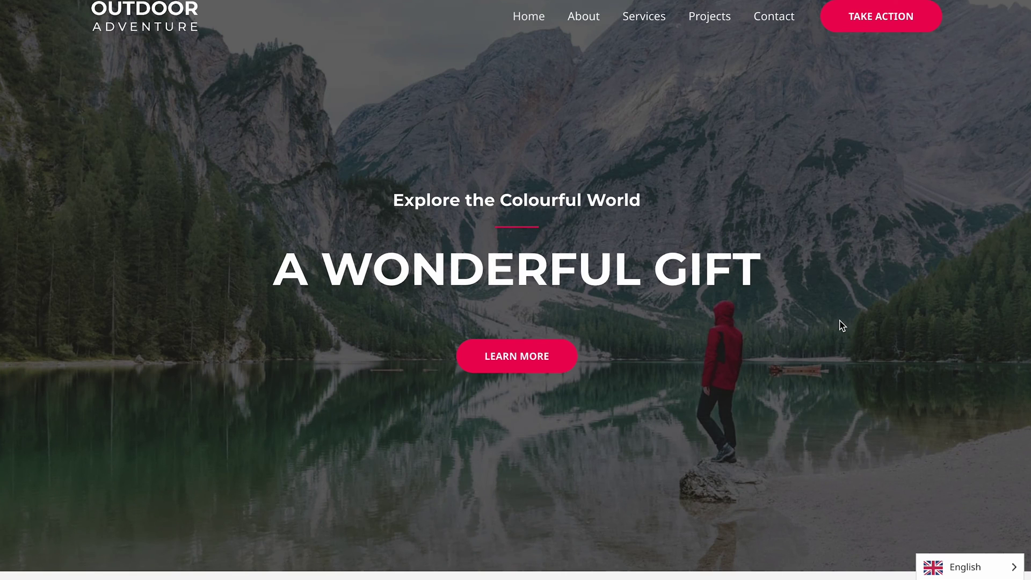
Scroll the English homepage down to the Upcoming Events cards.
scroll(842, 325, "down", 10)
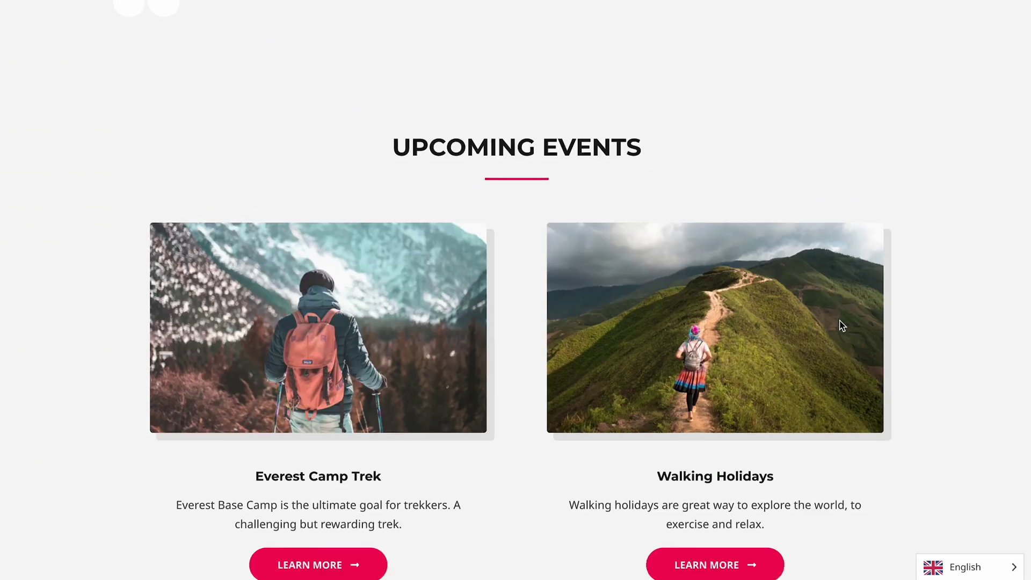
scroll(842, 325, "down", 3)
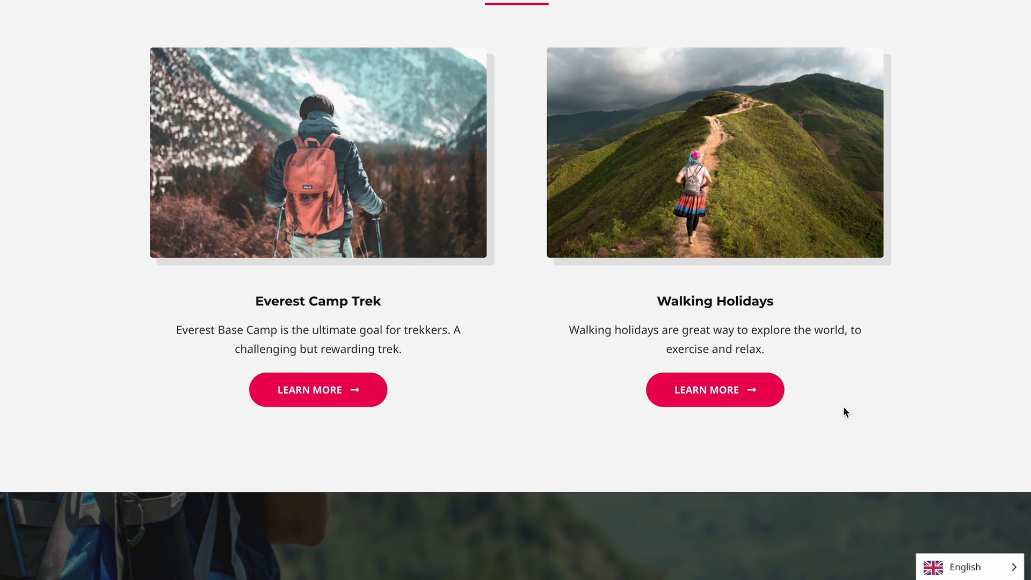
Switch the site language to Español and scroll through the translated homepage down to PRÓXIMOS EVENTOS.
left_click(946, 561)
left_click(951, 541)
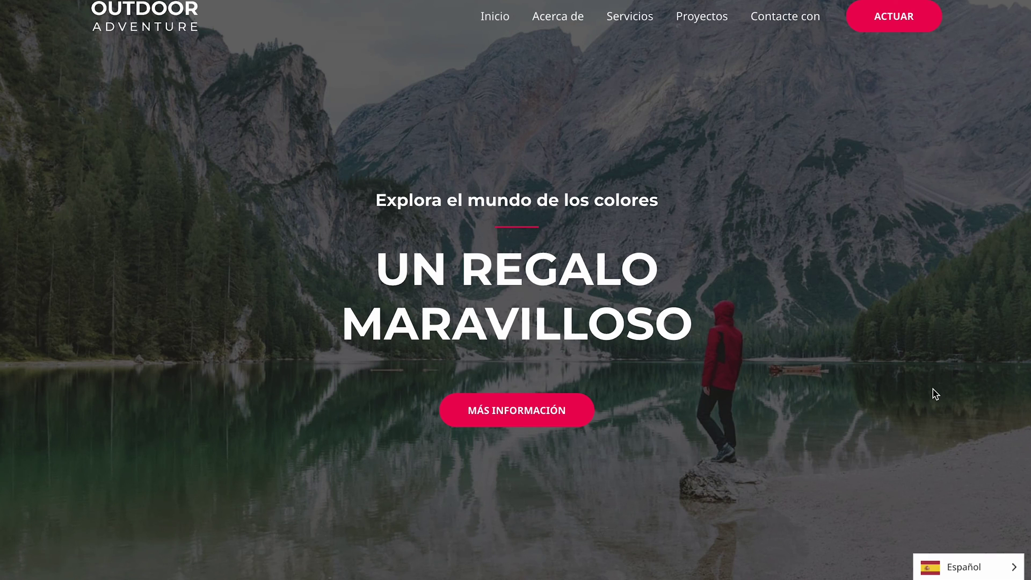
scroll(933, 389, "down", 7)
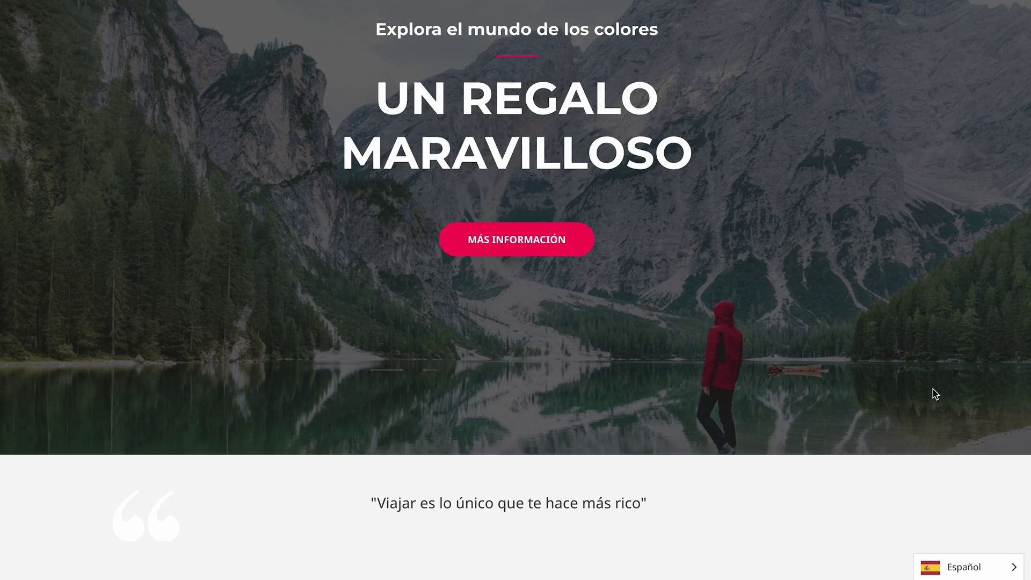
scroll(933, 389, "down", 7)
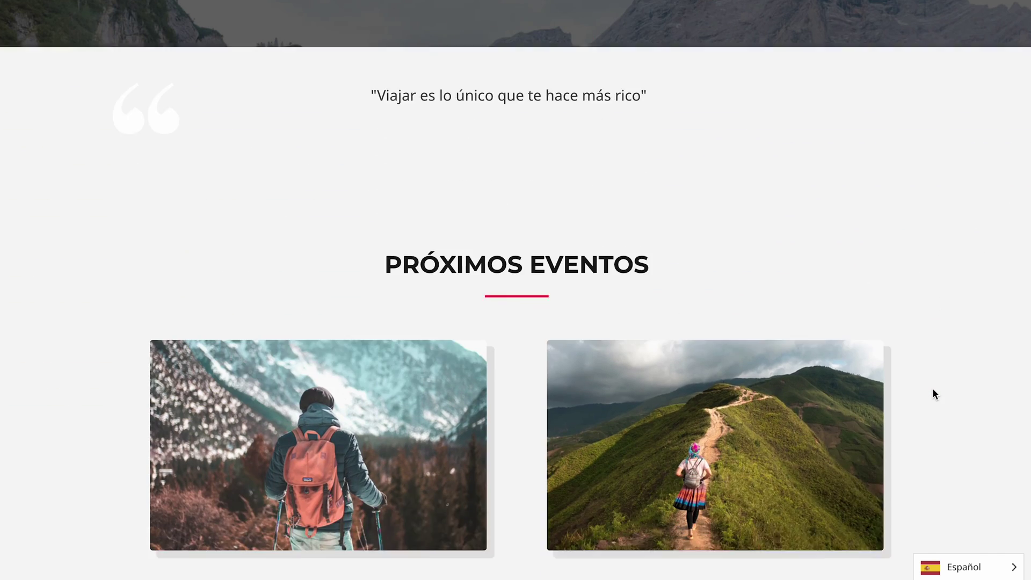
scroll(933, 388, "down", 4)
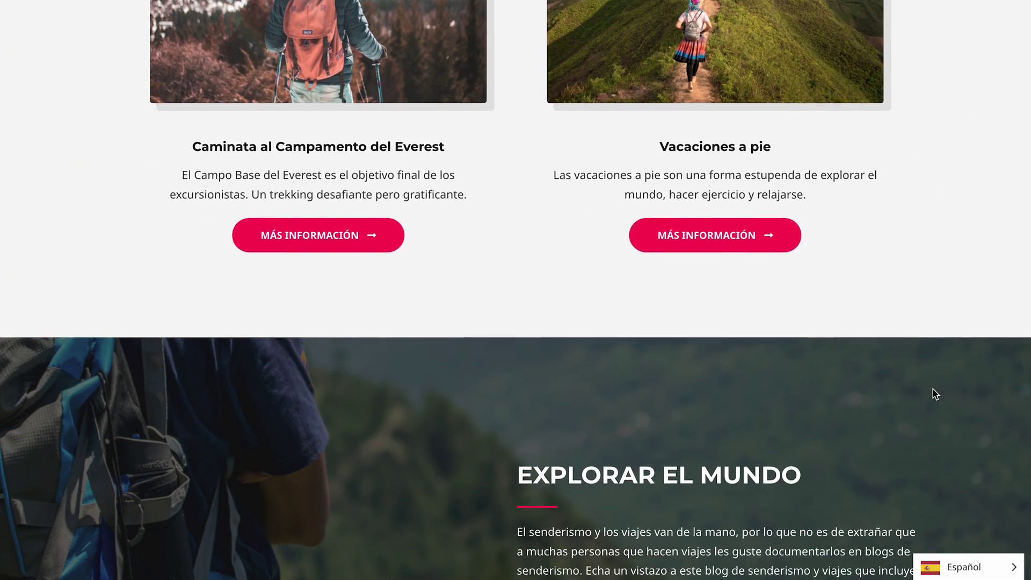